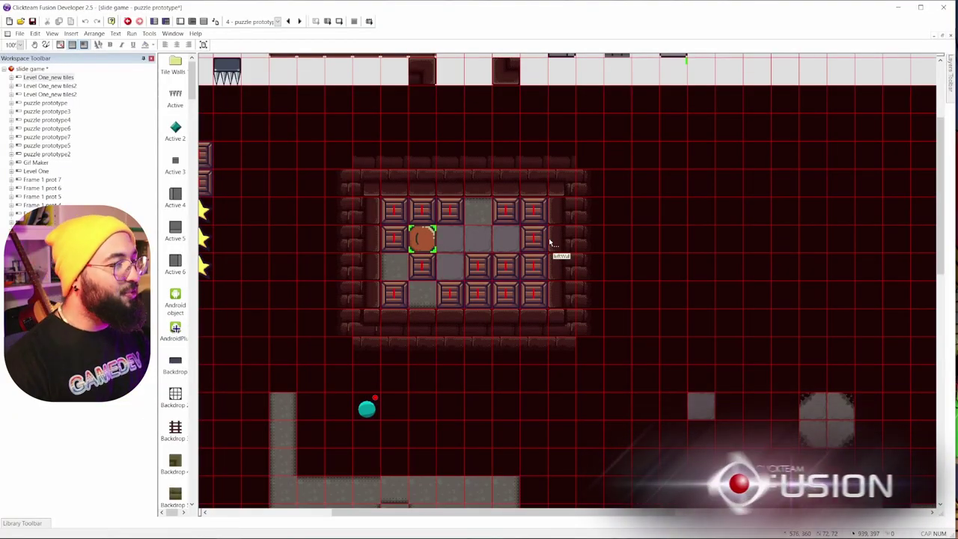
Test-run the puzzle prototype frame, slide the player around the crate room, and close the game.
key("F7")
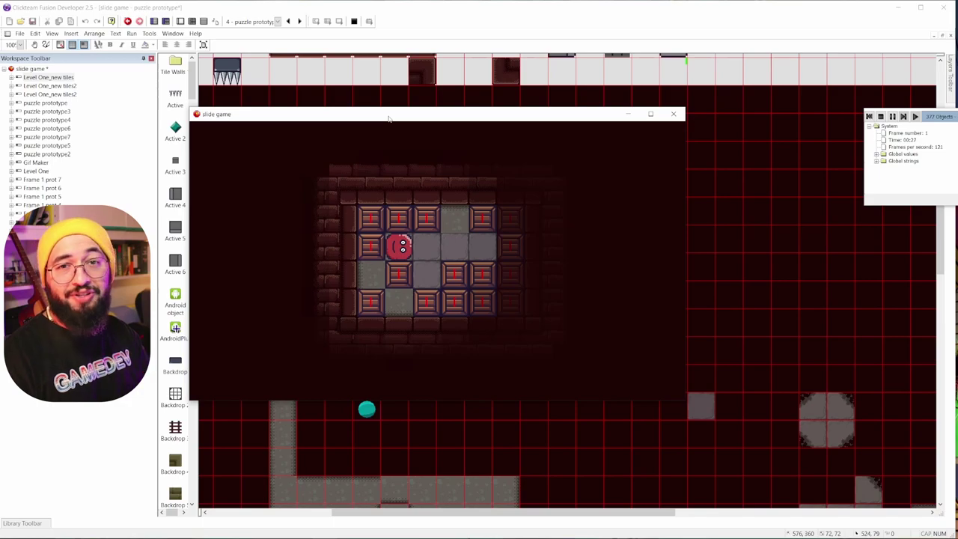
key("Right")
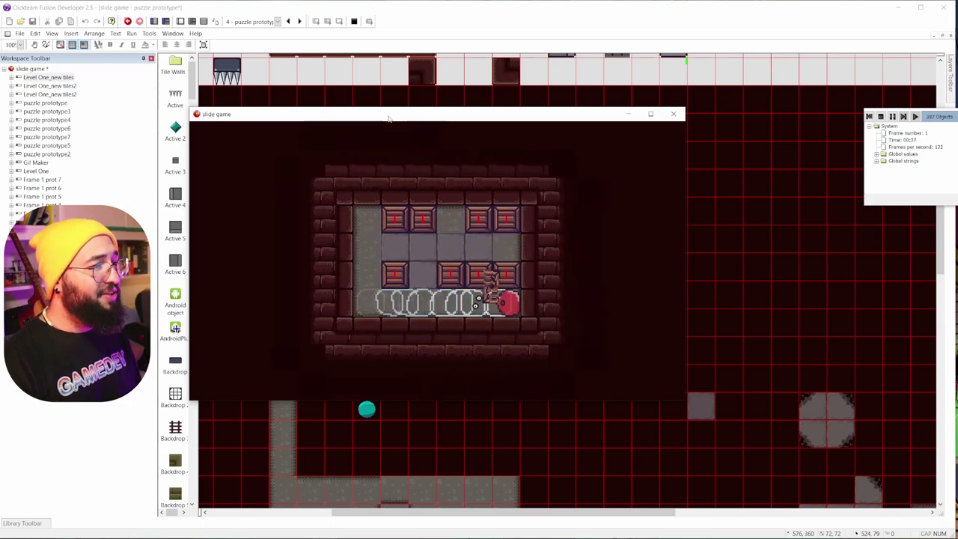
key("Left")
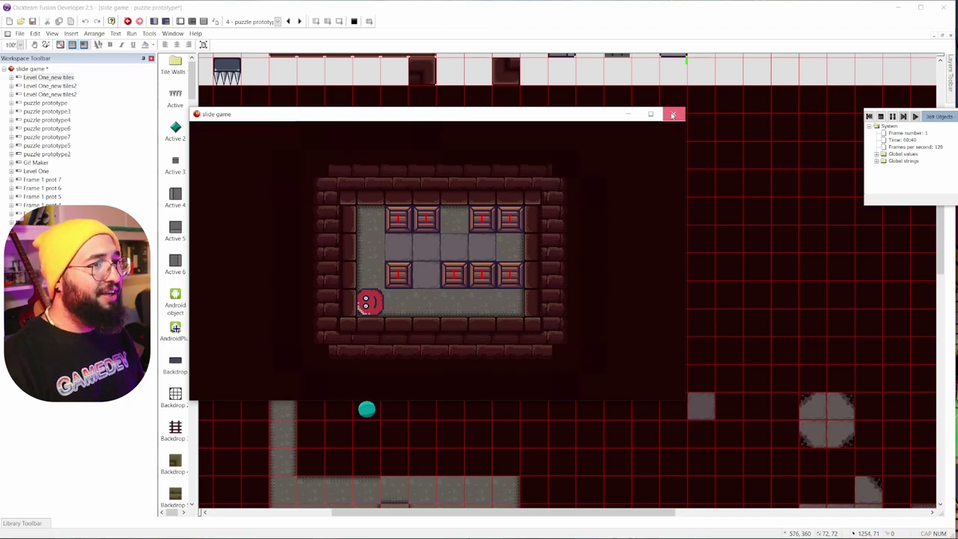
left_click(673, 115)
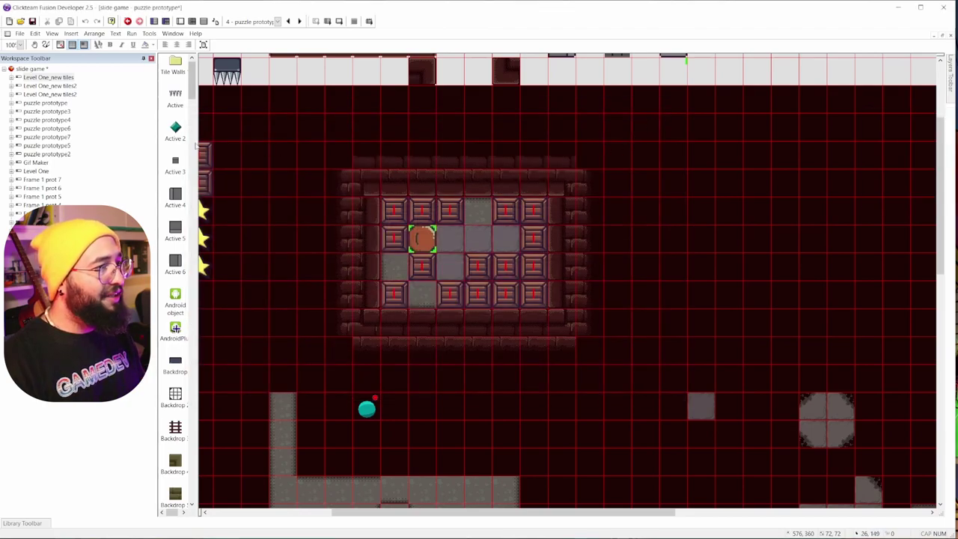
Examine the object types offered for insertion into the puzzle prototype frame, including the Active object.
scroll(256, 171, "up", 1, "ctrl")
right_click(248, 166)
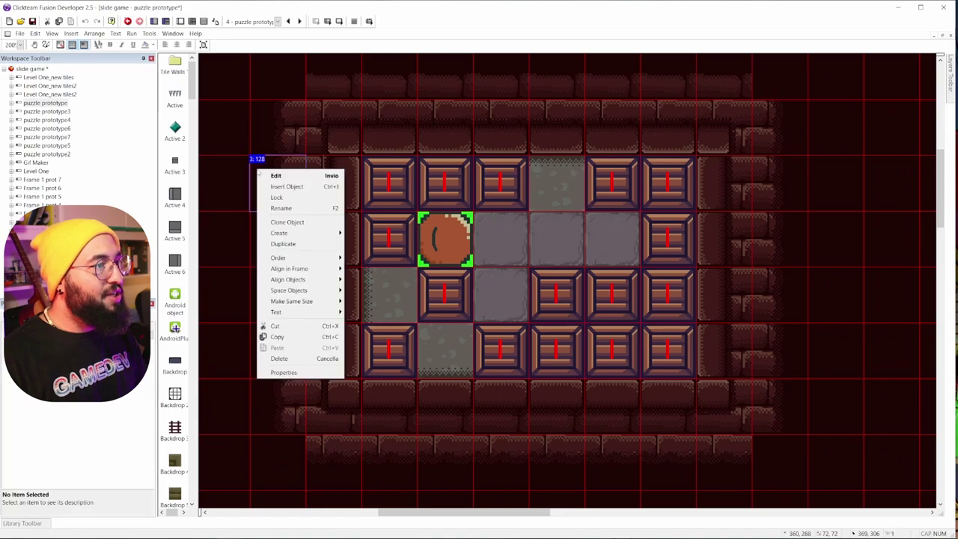
left_click(298, 188)
left_click(479, 179)
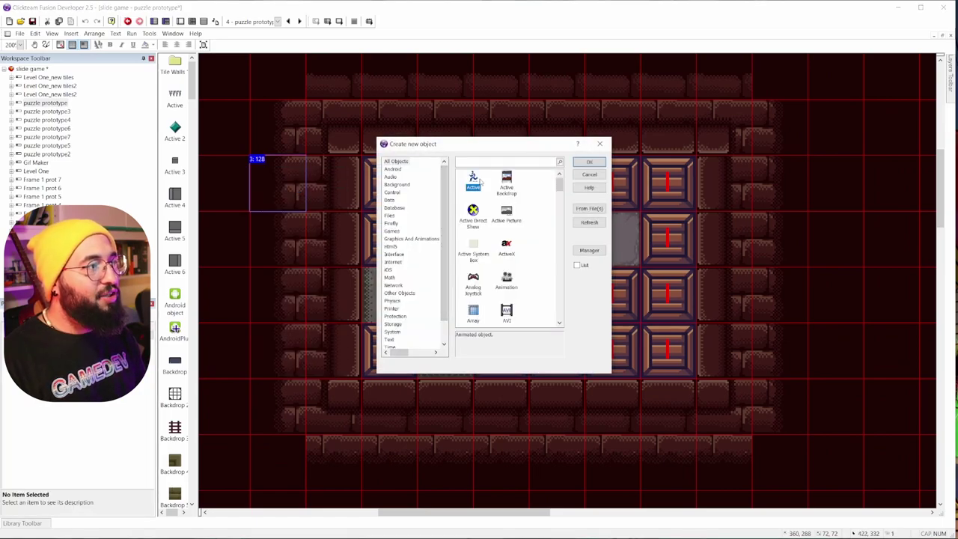
scroll(482, 282, "down", 1)
left_click(469, 249)
scroll(469, 248, "up", 1)
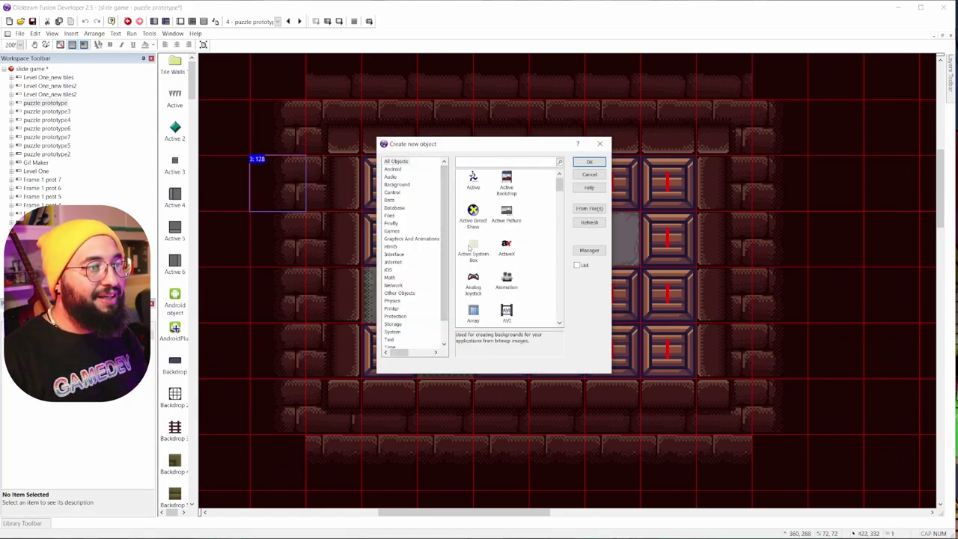
left_click(474, 180)
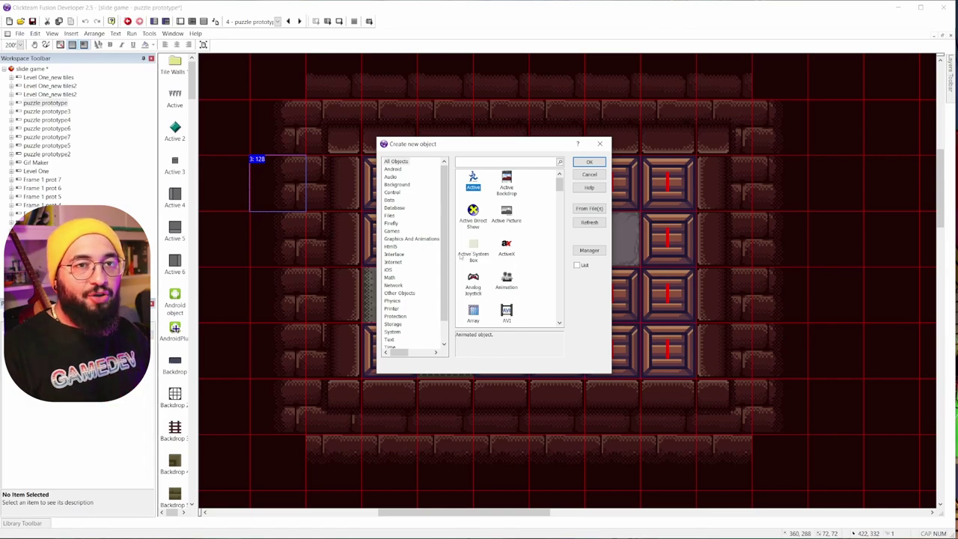
scroll(464, 270, "down", 1)
left_click(473, 296)
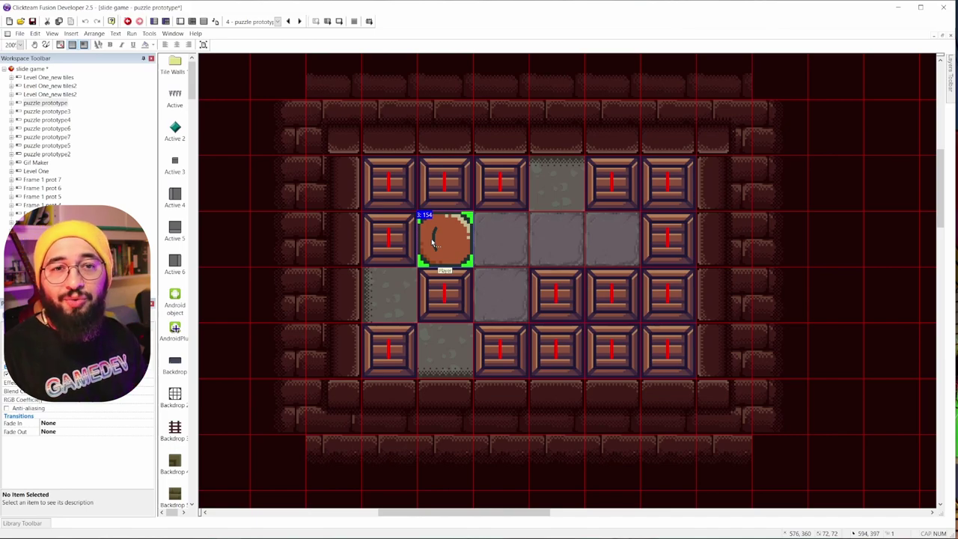
Examine the movement types available for the Player object, leaving it on Static.
left_click(43, 316)
left_click(56, 345)
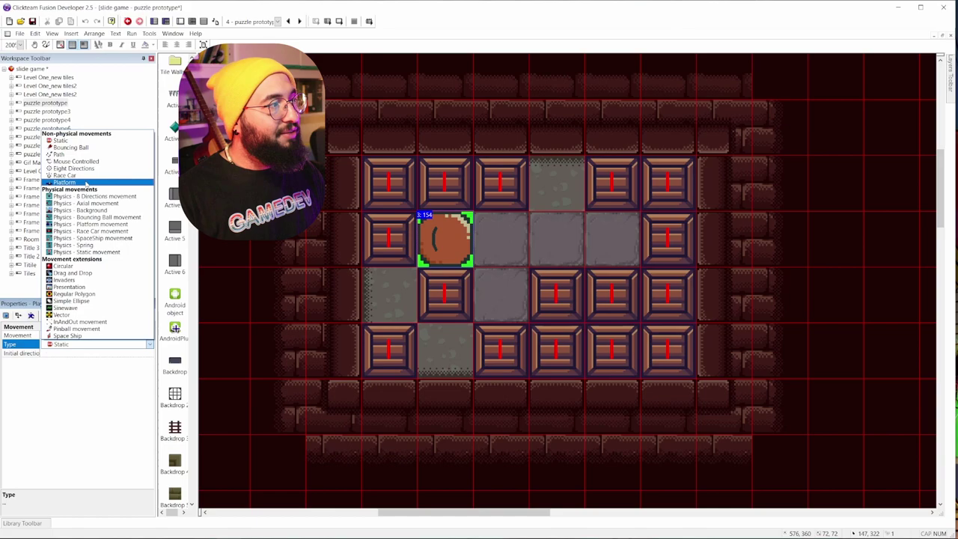
left_click(70, 393)
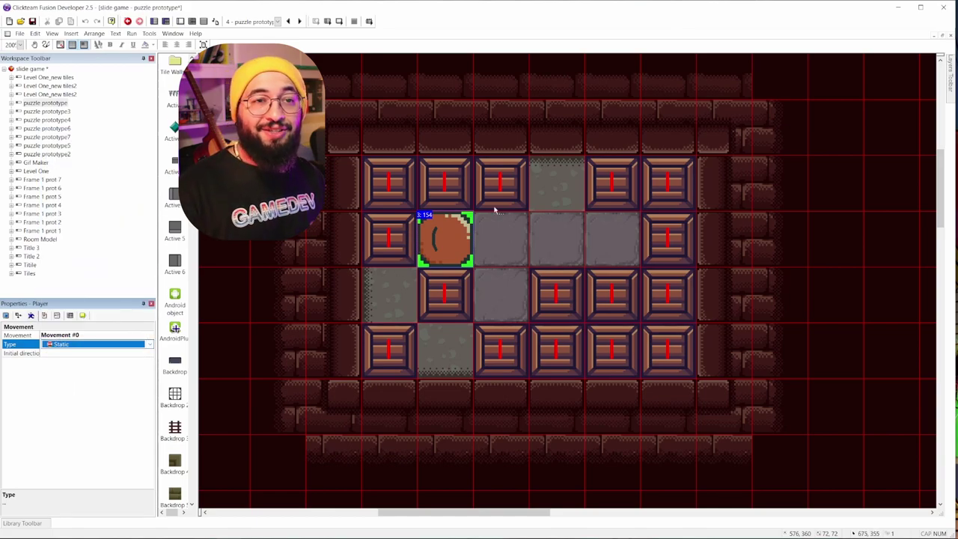
Open the frame's event editor and examine the Move group with its keyboard move subgroup.
left_click(192, 21)
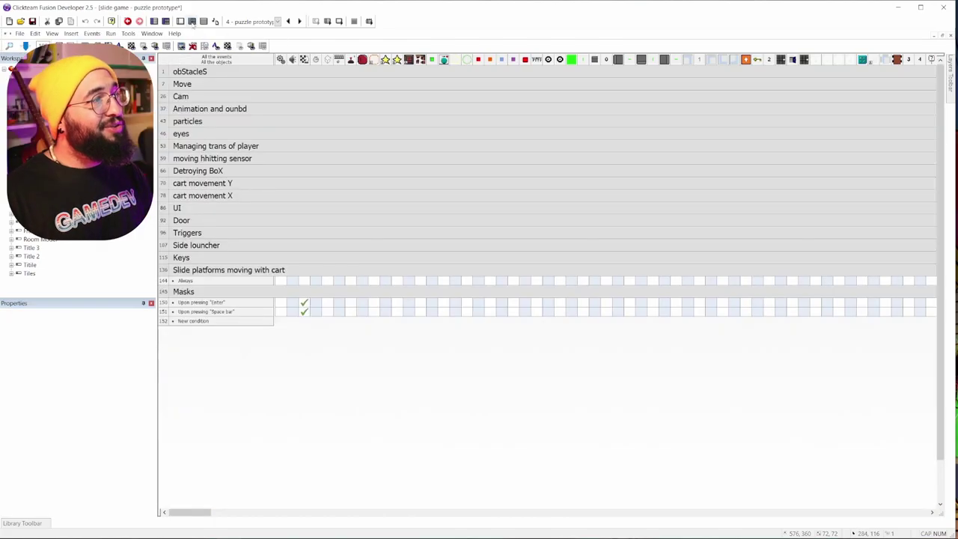
double_click(274, 84)
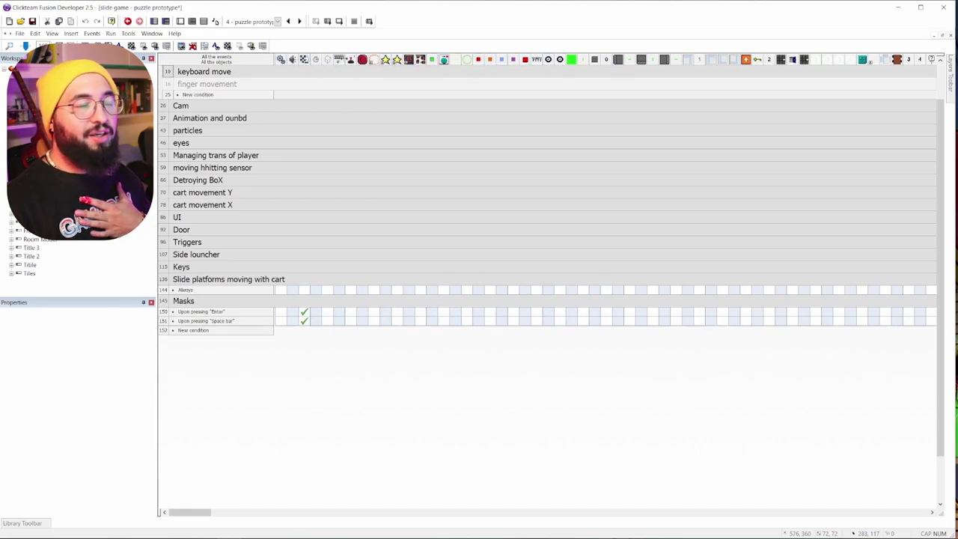
scroll(220, 93, "up", 2)
left_click(210, 84)
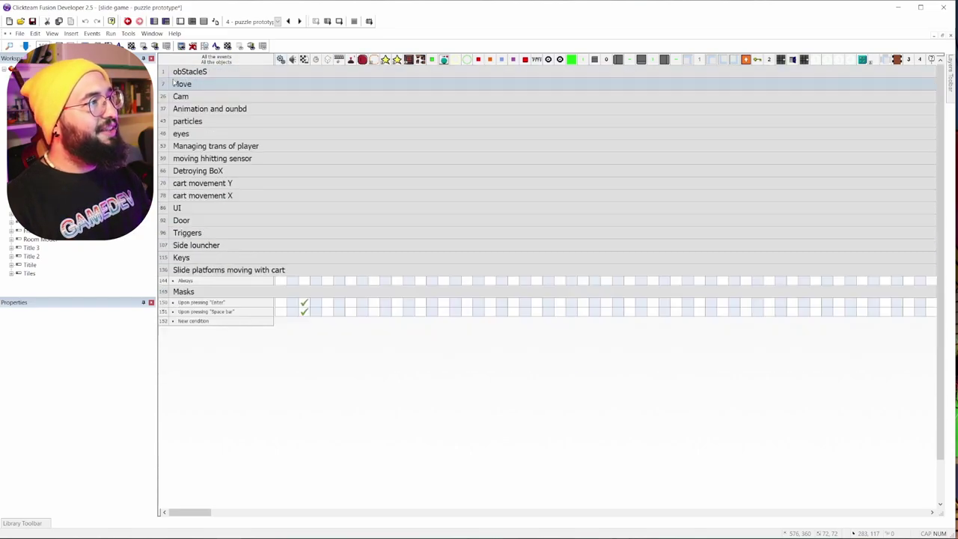
left_click(210, 84)
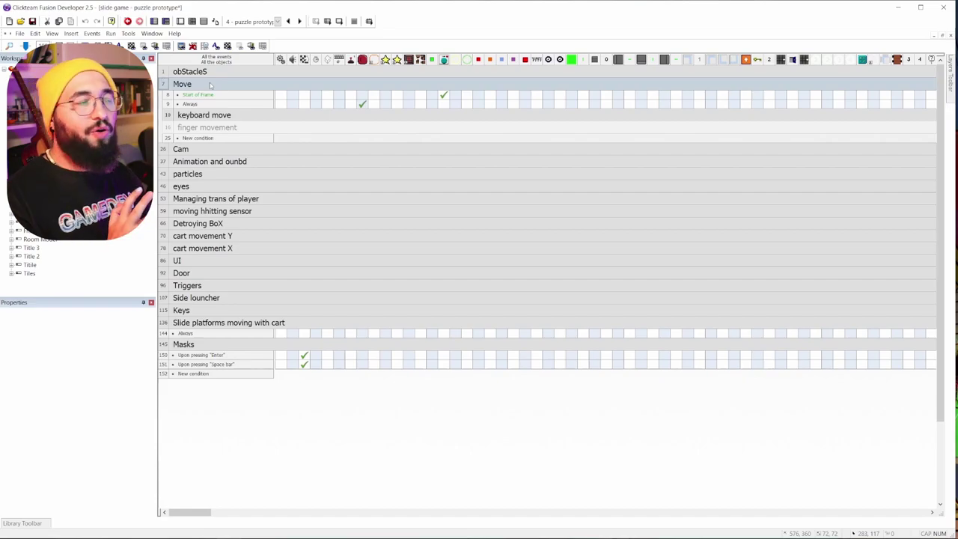
left_click(210, 84)
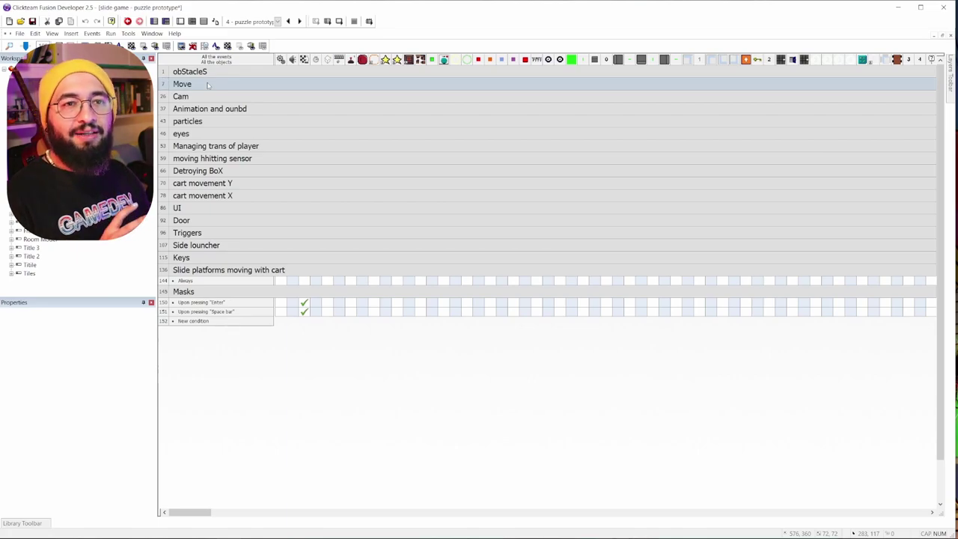
left_click(208, 84)
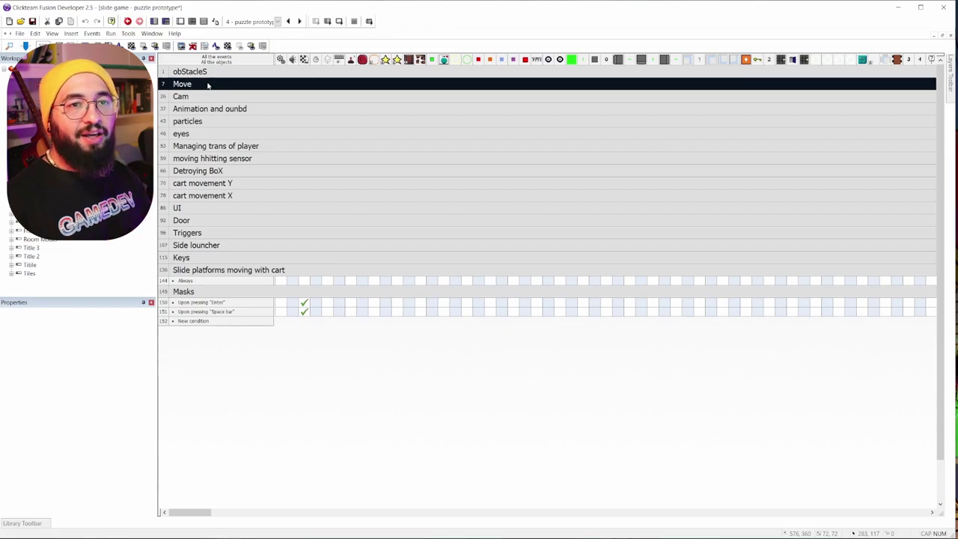
double_click(208, 85)
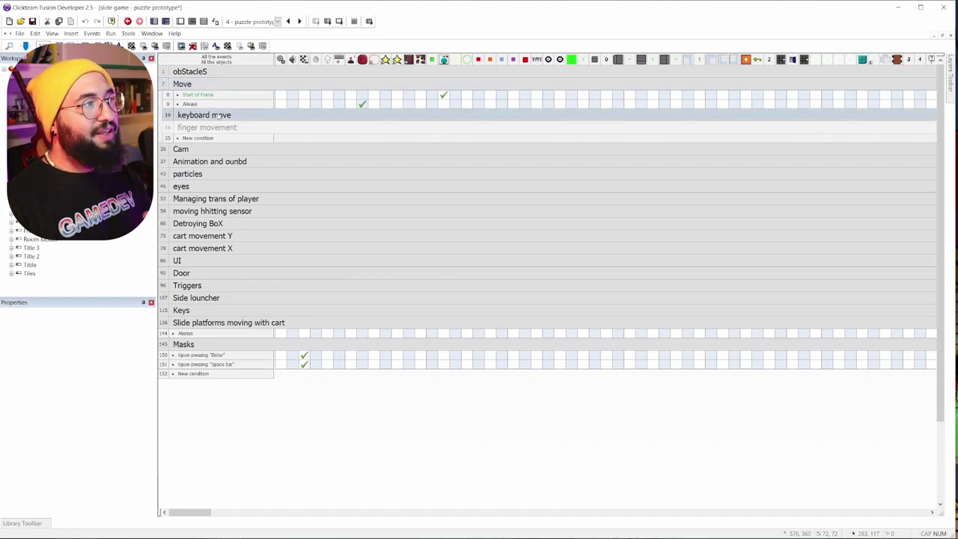
double_click(216, 115)
double_click(219, 115)
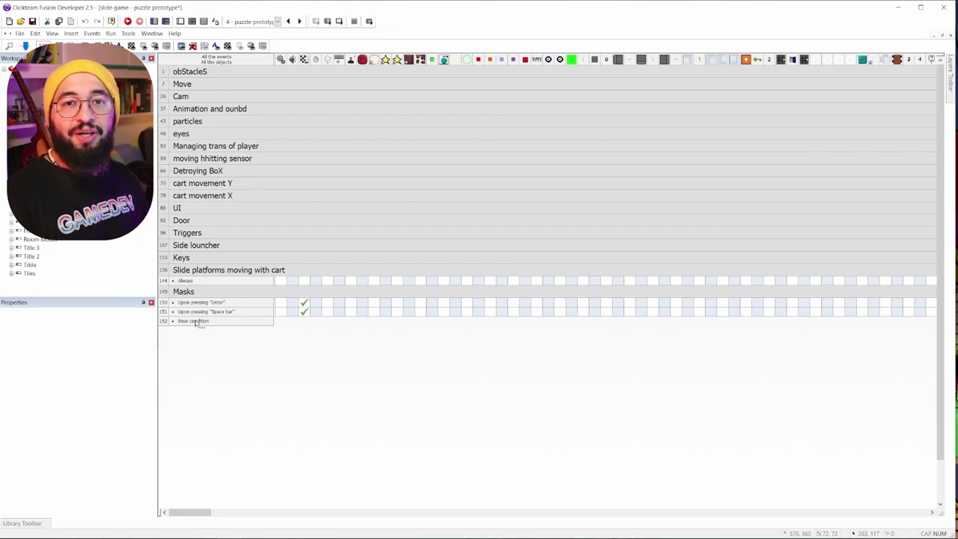
Examine the conditions offered for a new event by the special, sound, joystick and Player objects, and cancel without adding one.
double_click(196, 322)
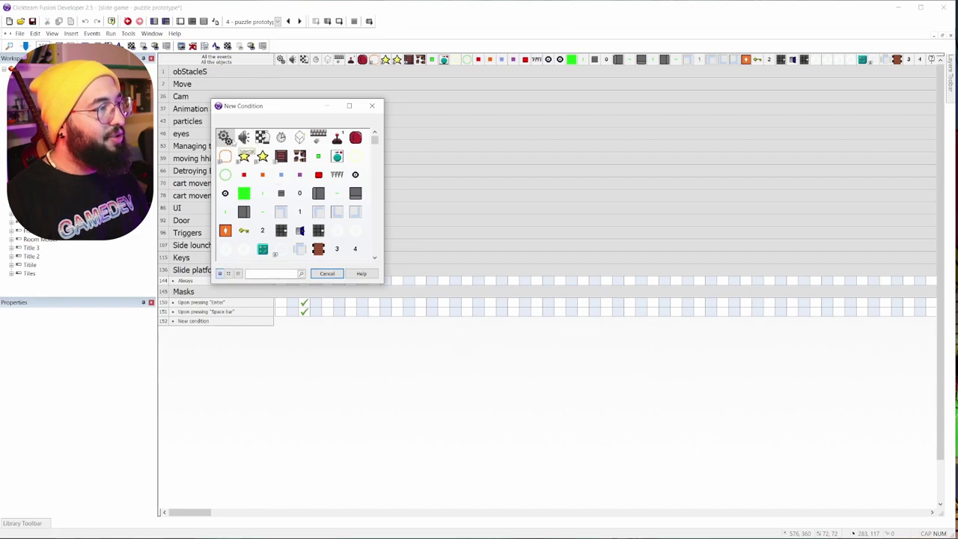
left_click(225, 139)
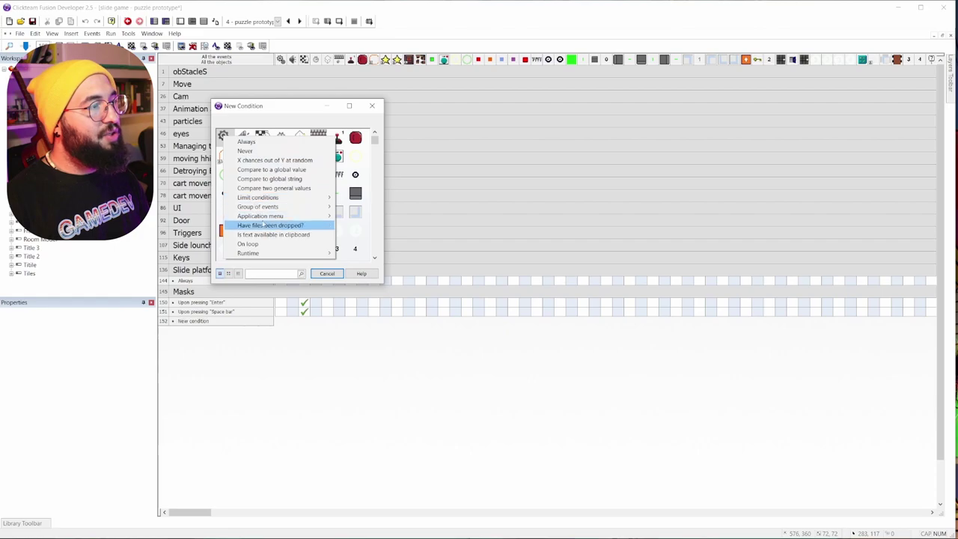
left_click(243, 138)
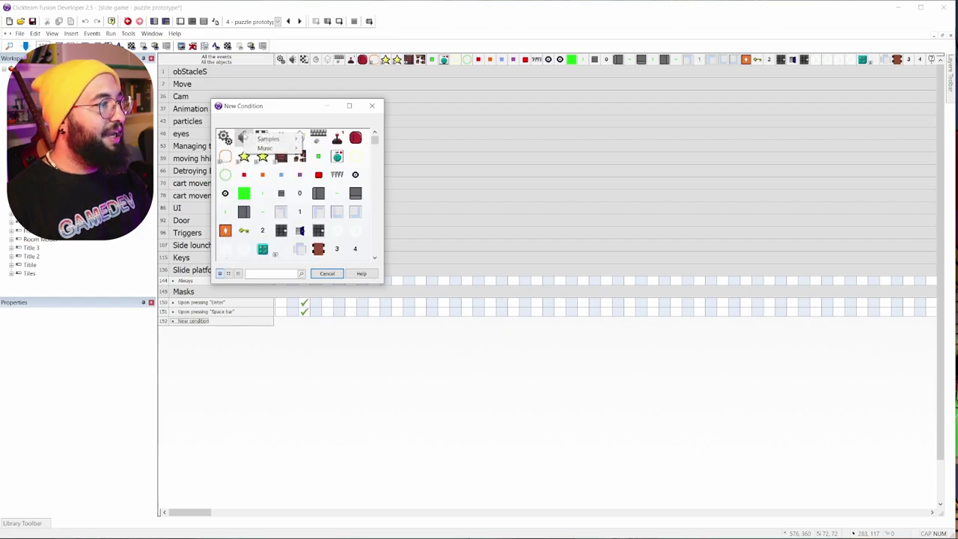
left_click(335, 137)
mouse_move(371, 140)
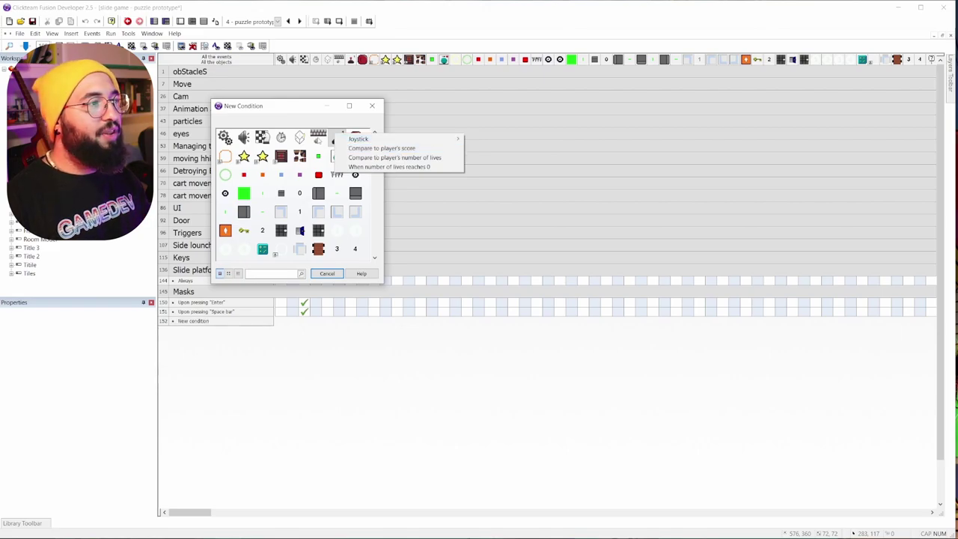
left_click(318, 140)
left_click(323, 120)
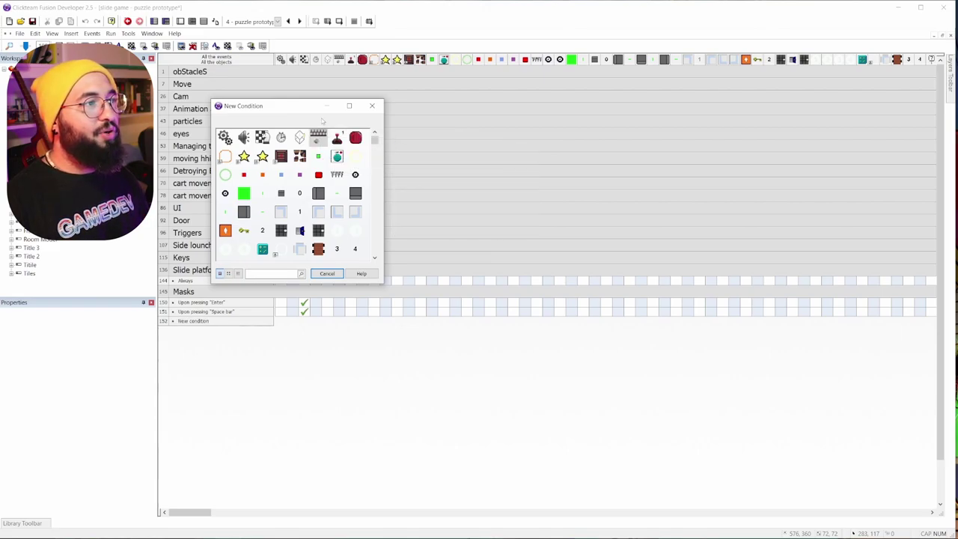
left_click(357, 139)
mouse_move(438, 199)
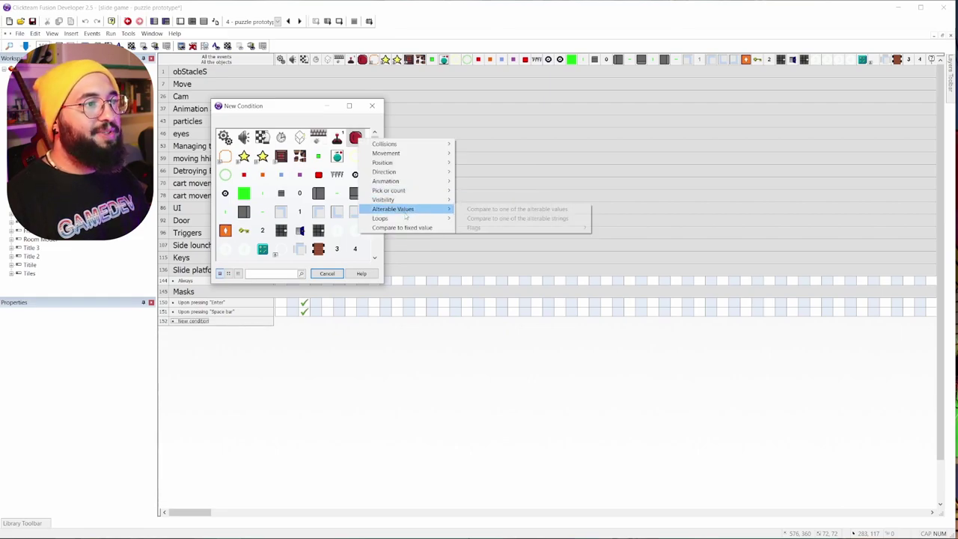
left_click(335, 271)
left_click(334, 274)
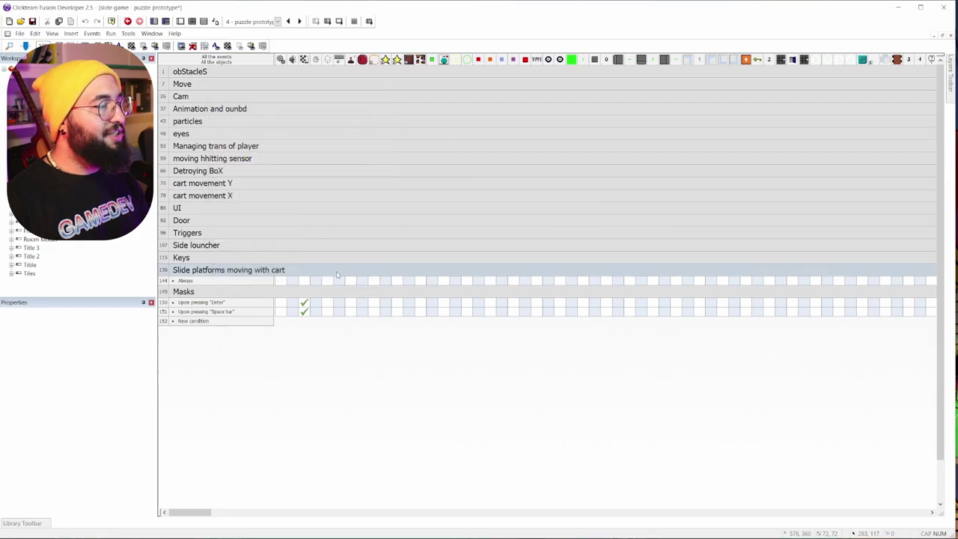
Add a Start of Frame event at the end of the event list and show the Player's available actions for it.
left_click(193, 320)
left_click(262, 138)
left_click(299, 140)
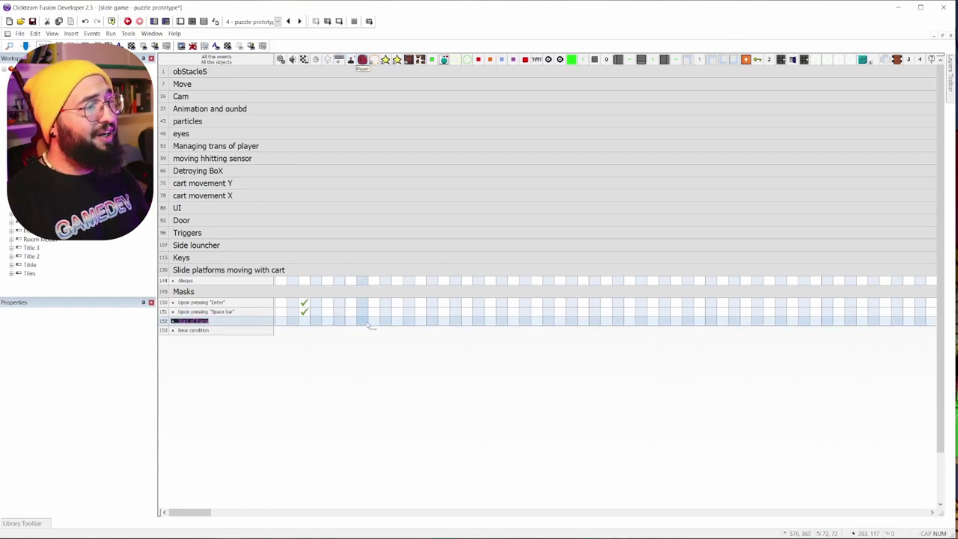
right_click(368, 325)
mouse_move(405, 337)
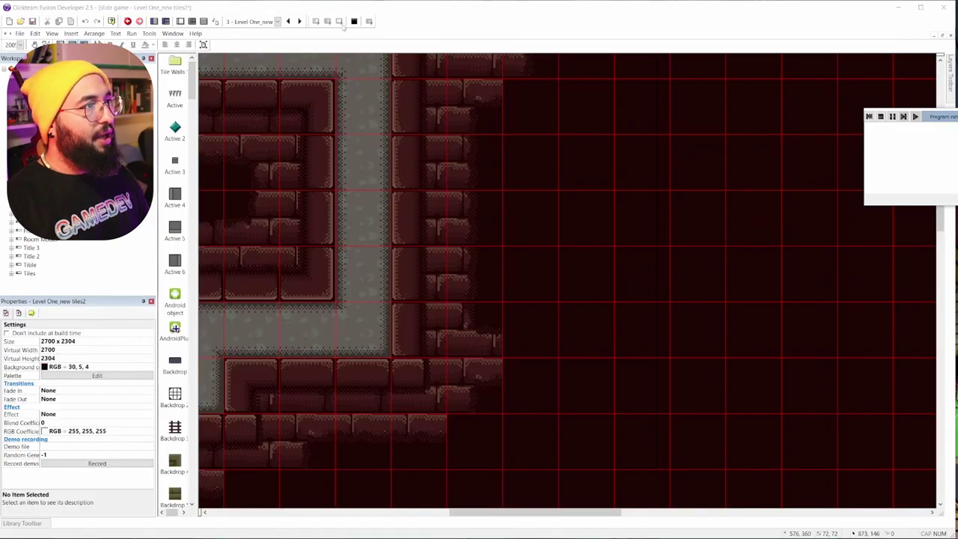
Play-test the Level One_new tiles2 frame, sliding the player through the corridors into the open room, and close the game.
left_click_drag(548, 140, 338, 118)
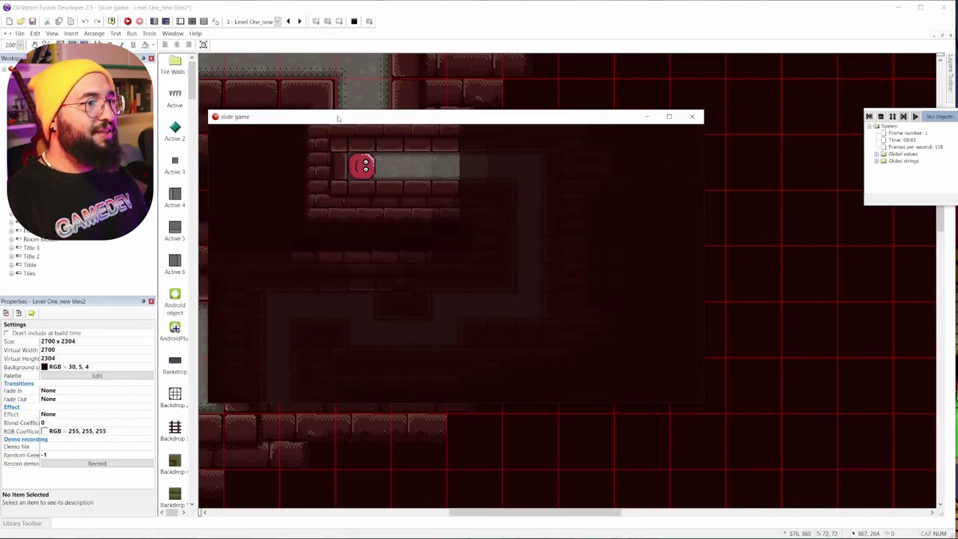
key("Right")
key("Down")
key("Left")
key("Down")
key("Left")
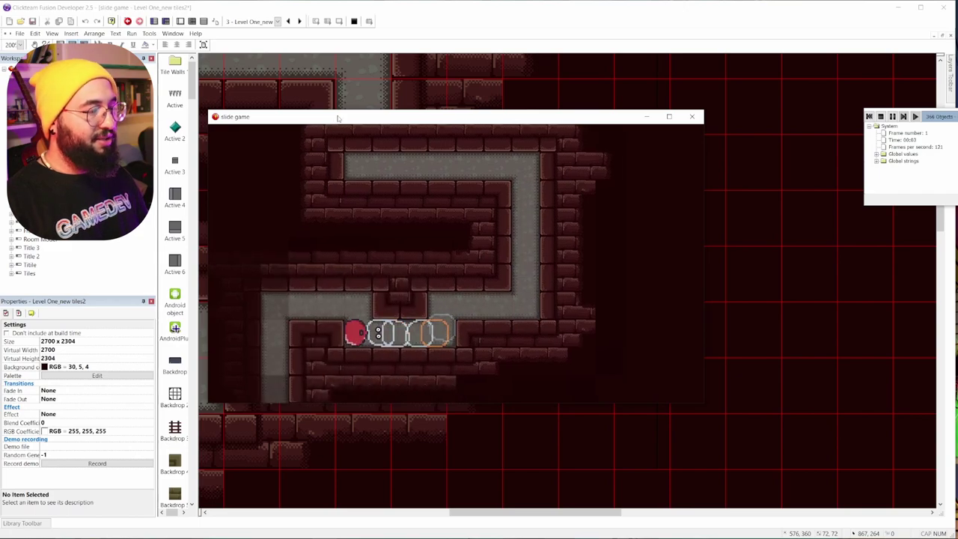
key("Up")
key("Left")
key("Down")
key("Right")
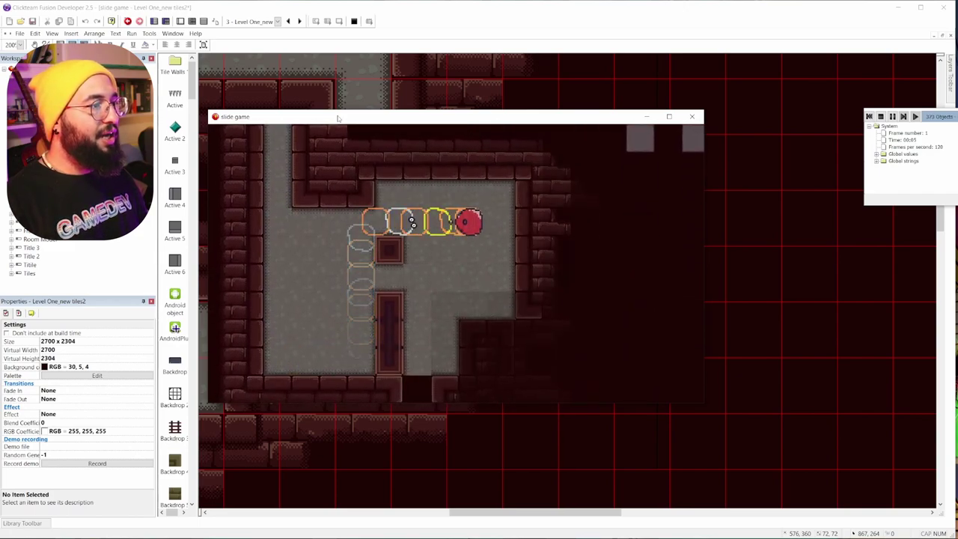
key("Down")
key("Up")
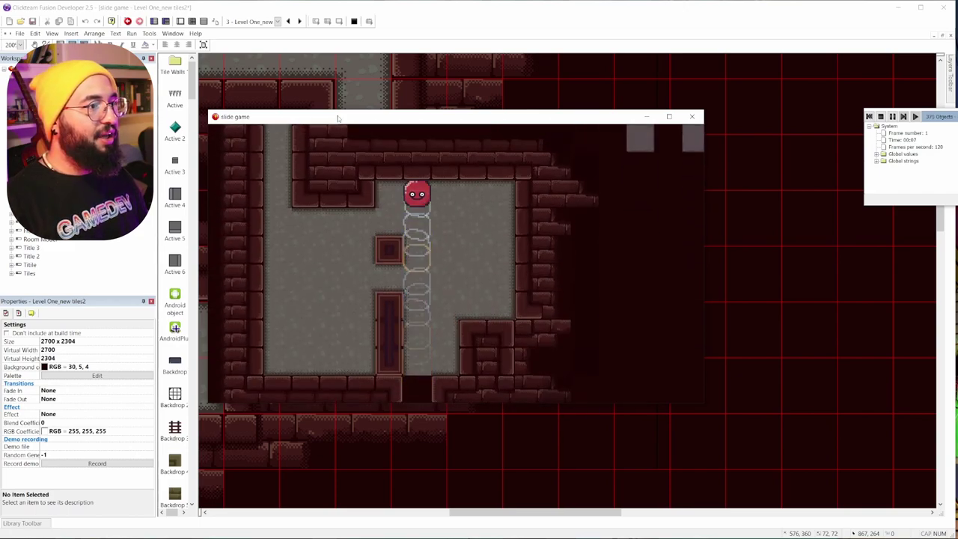
left_click(692, 117)
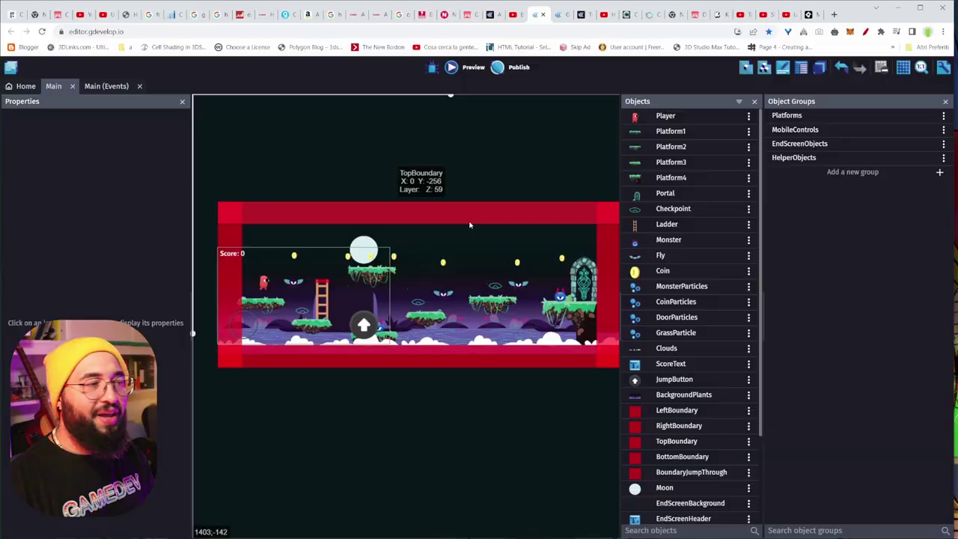
Switch to the GDevelop editor and look over the platformer's Main scene.
scroll(352, 303, "up", 2)
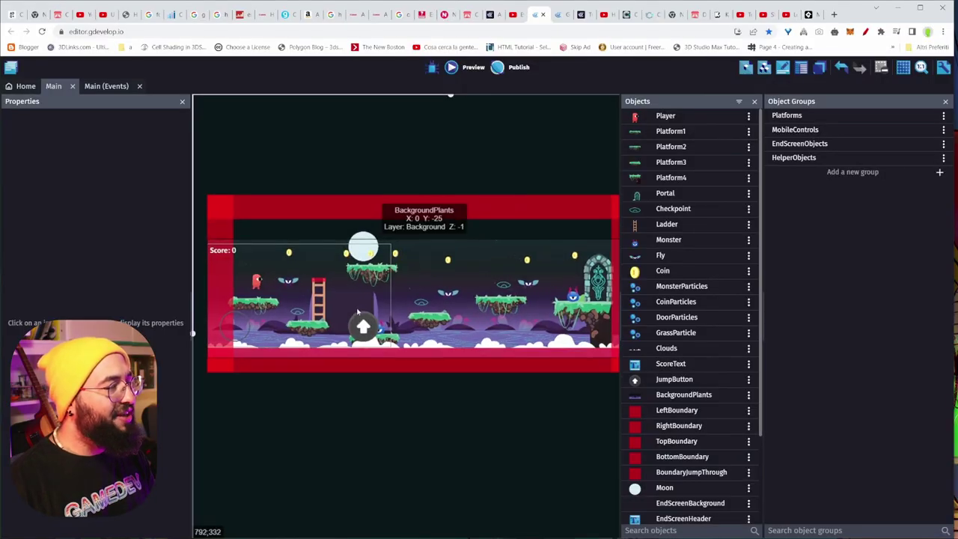
middle_click_drag(317, 293, 355, 303)
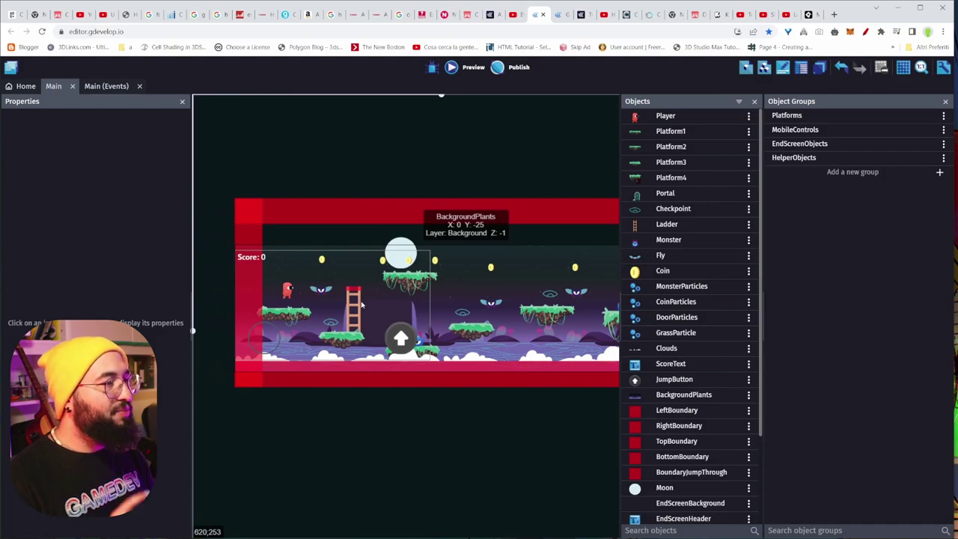
Inspect the instance properties of the jump-through boundary above the ladder and of the Ladder itself in the Main scene.
scroll(285, 301, "up", 1)
scroll(288, 290, "up", 3)
left_click(402, 285)
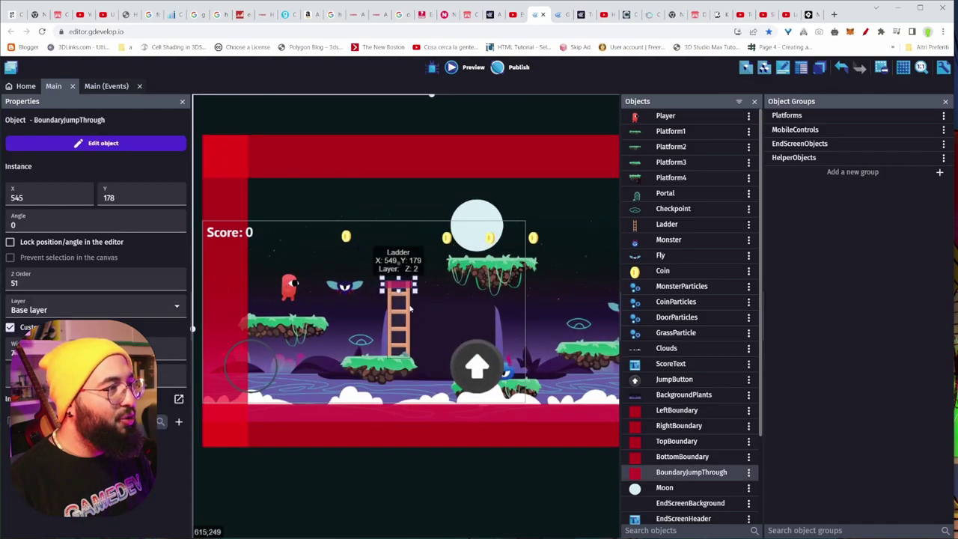
left_click(407, 313)
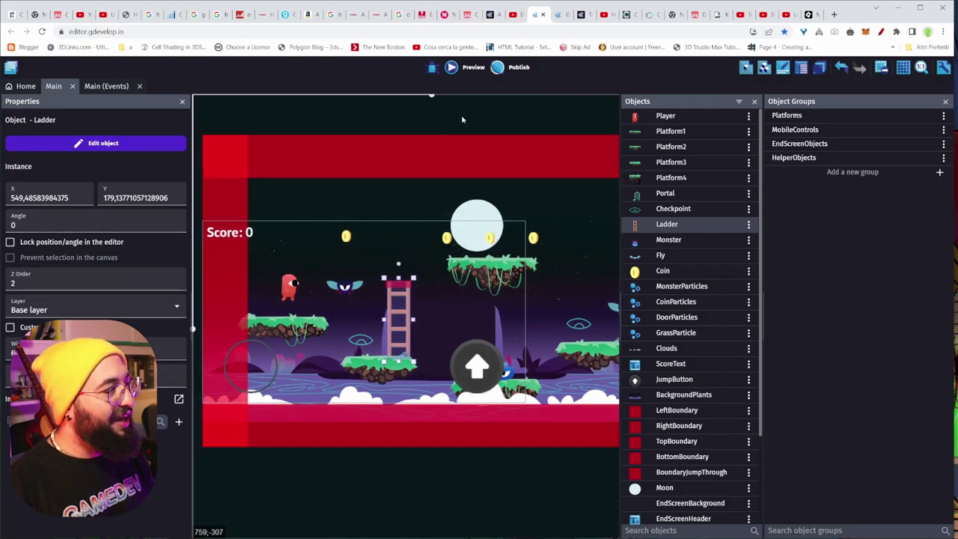
Preview the platformer, collecting coins and using the ladder to get the player onto the high floating platform.
left_click(466, 66)
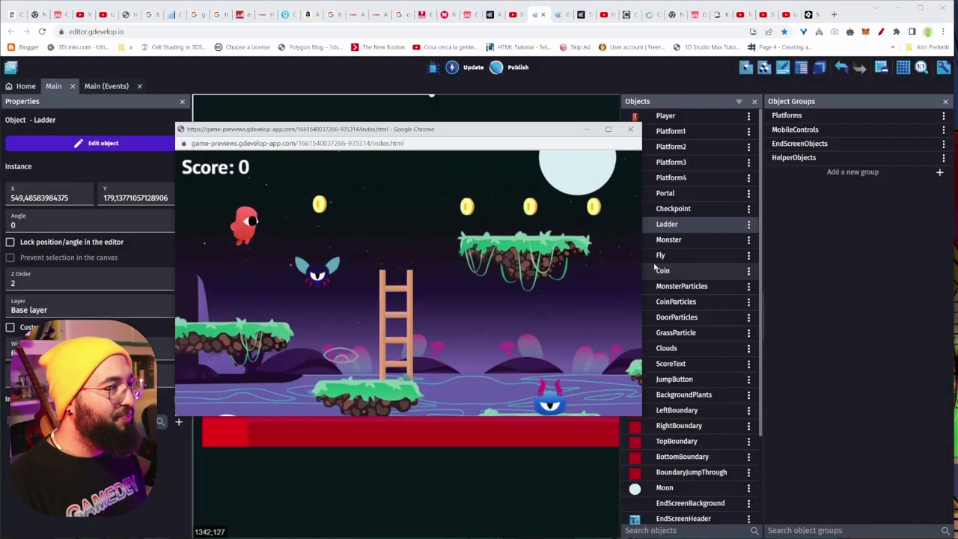
key("Right")
key("space")
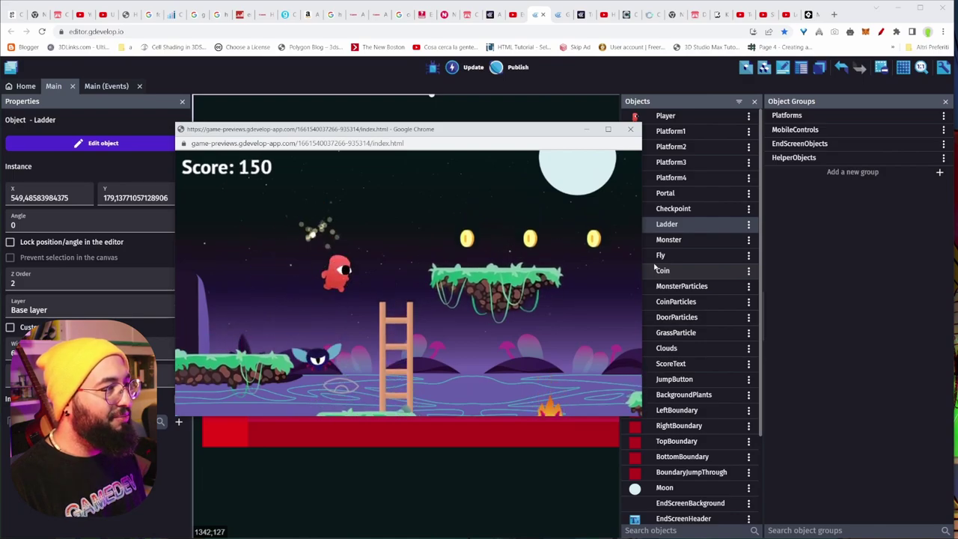
key("Right")
key("Up")
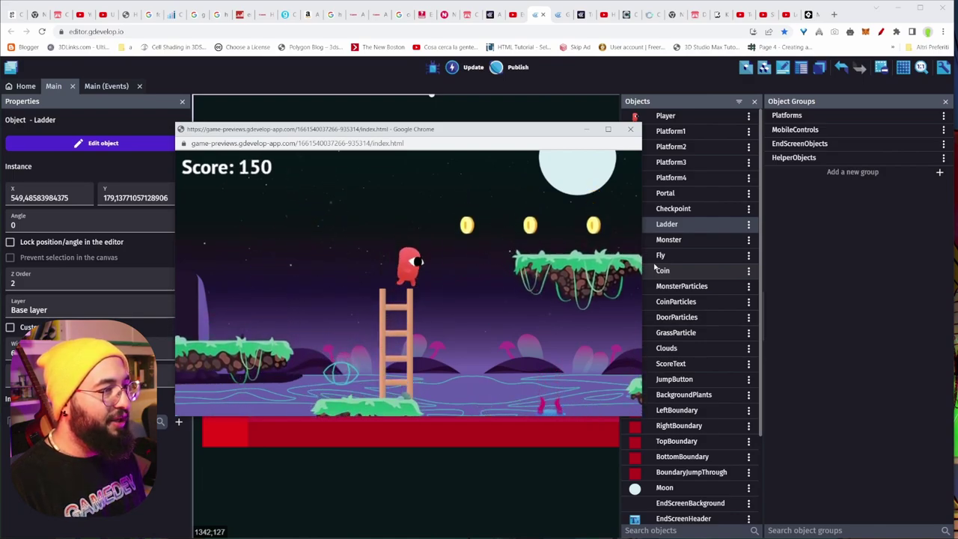
key("Right")
key("space")
key("space")
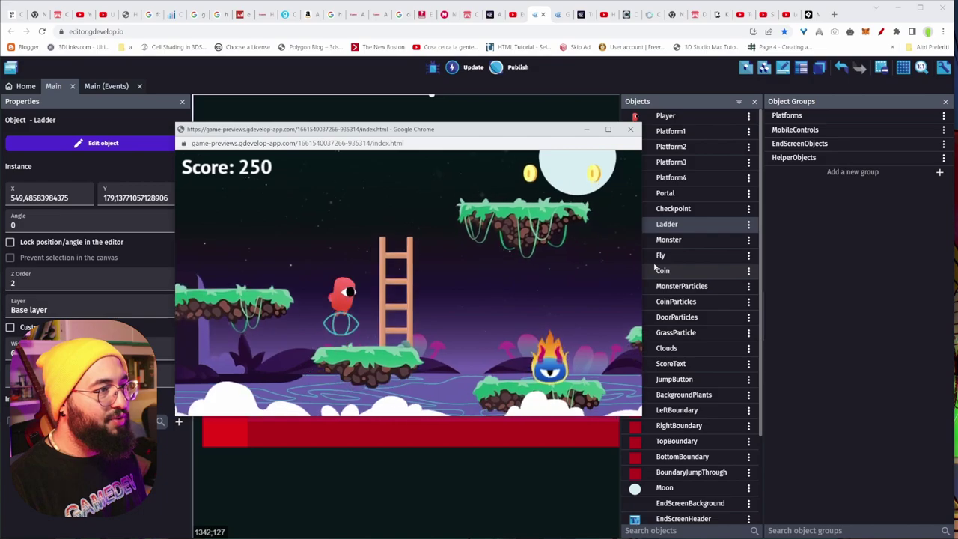
key("Right")
key("Up")
Play on across the remaining platforms to the portal, retry the level, and close the preview.
key("space")
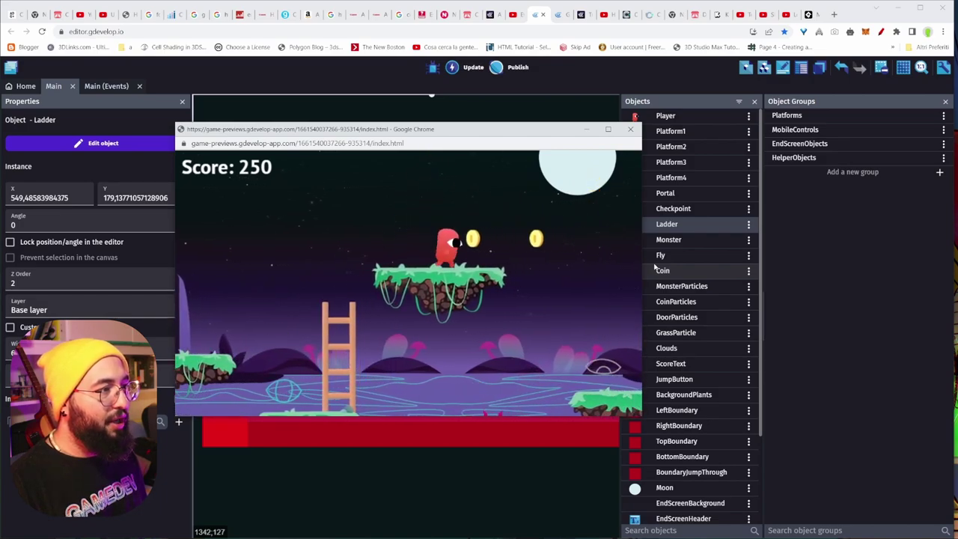
key("Right")
key("space")
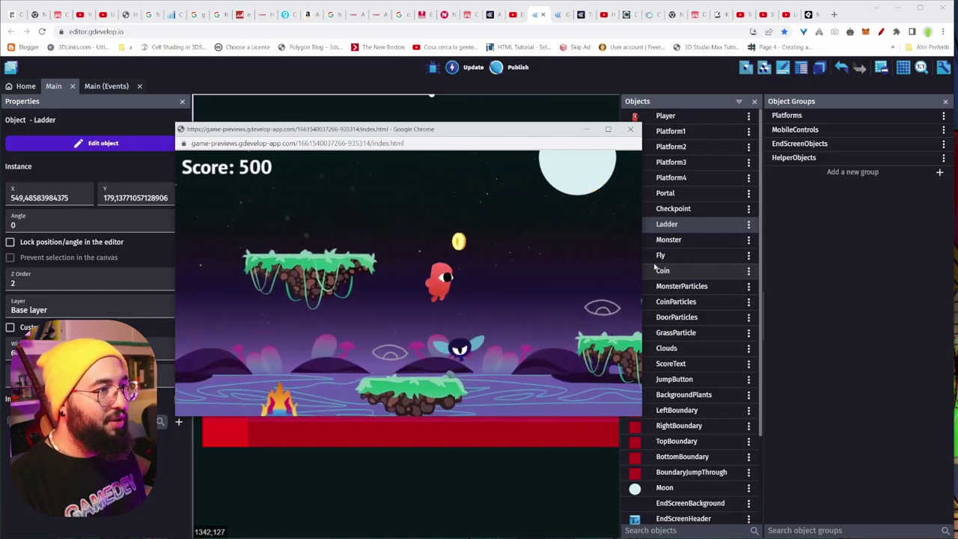
key("Left")
key("Right")
key("space")
key("Left")
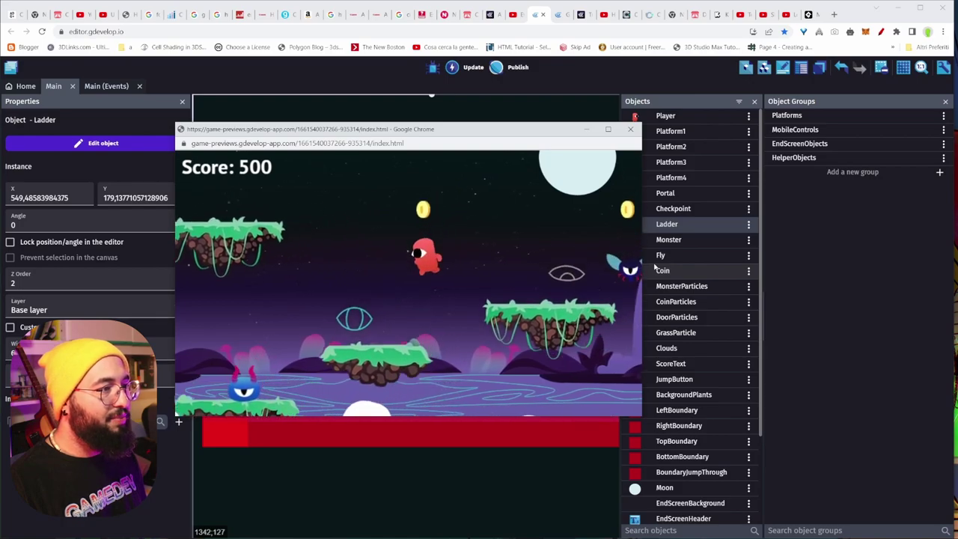
key("space")
key("Right")
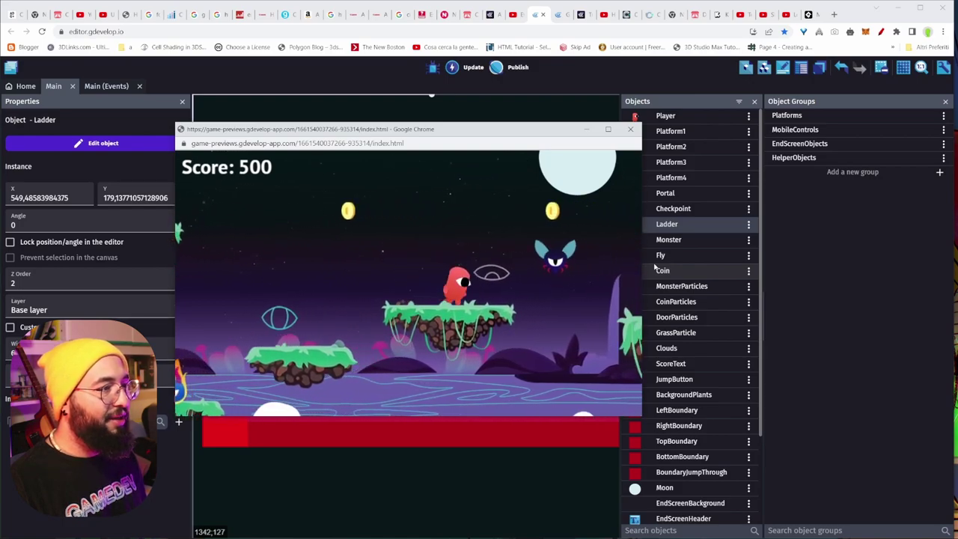
key("space")
key("Right")
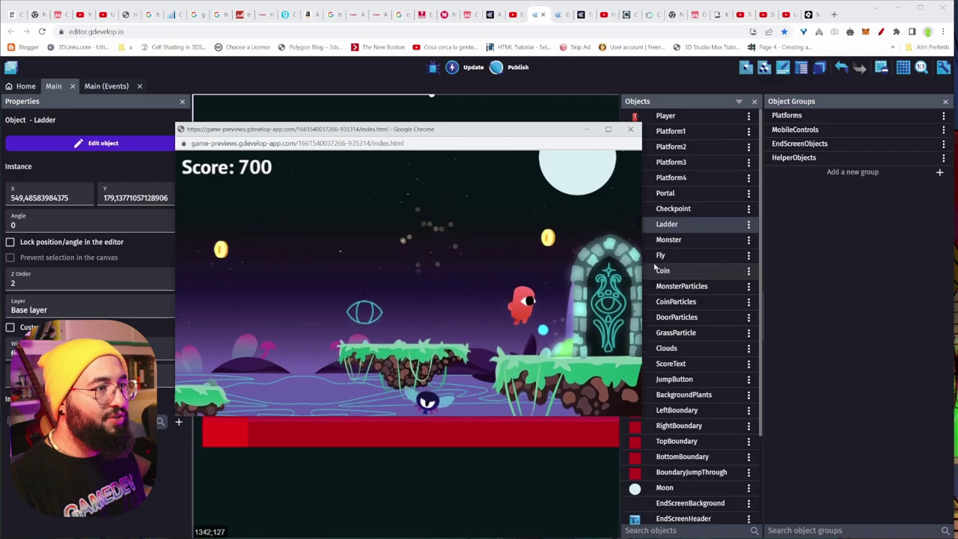
key("Right")
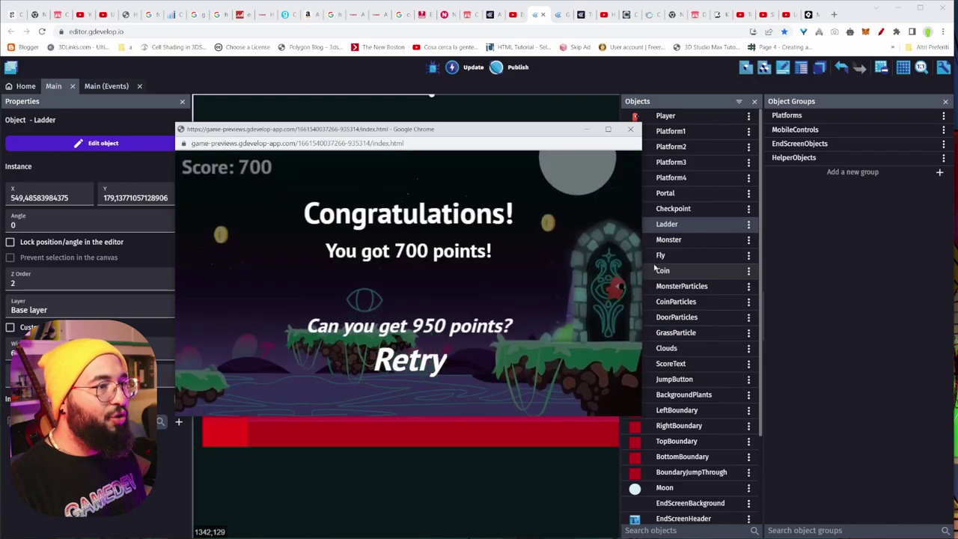
left_click(434, 362)
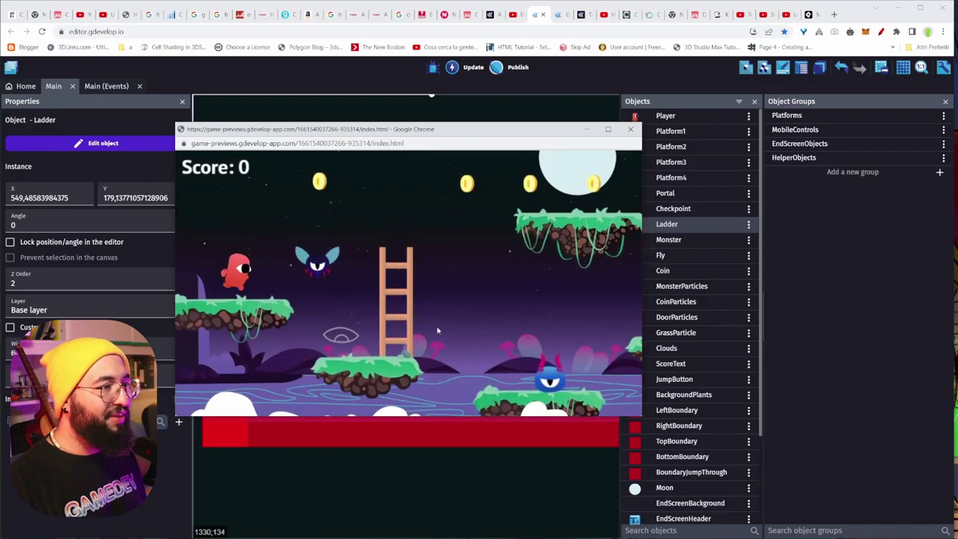
left_click(630, 130)
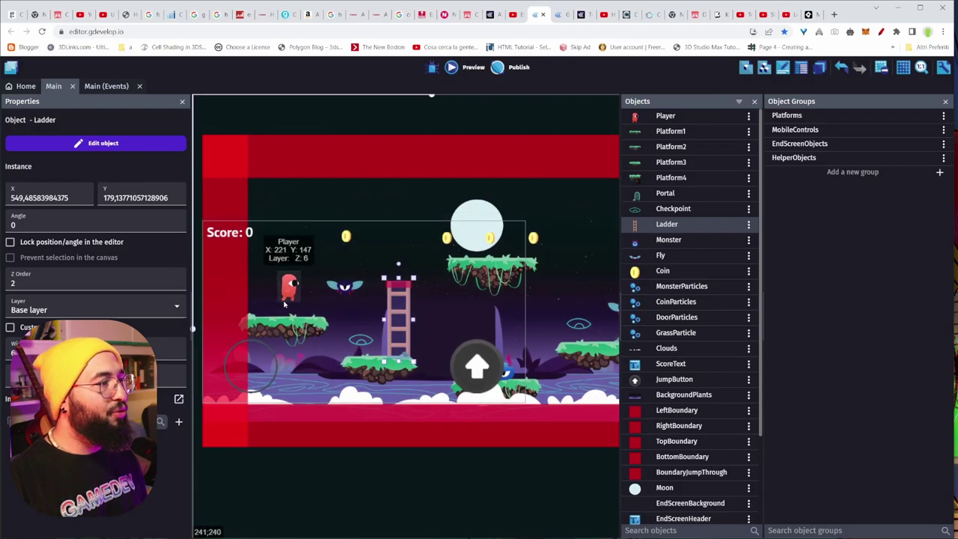
Open the Player object in the scene for editing and look over its Idle, Run, Jump, Climb and Fall animations.
left_click(289, 292)
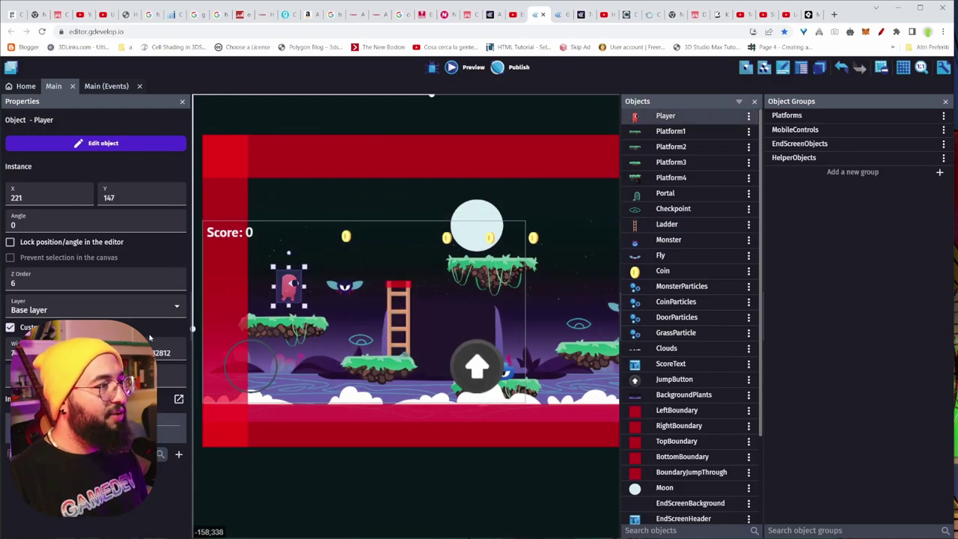
left_click(110, 144)
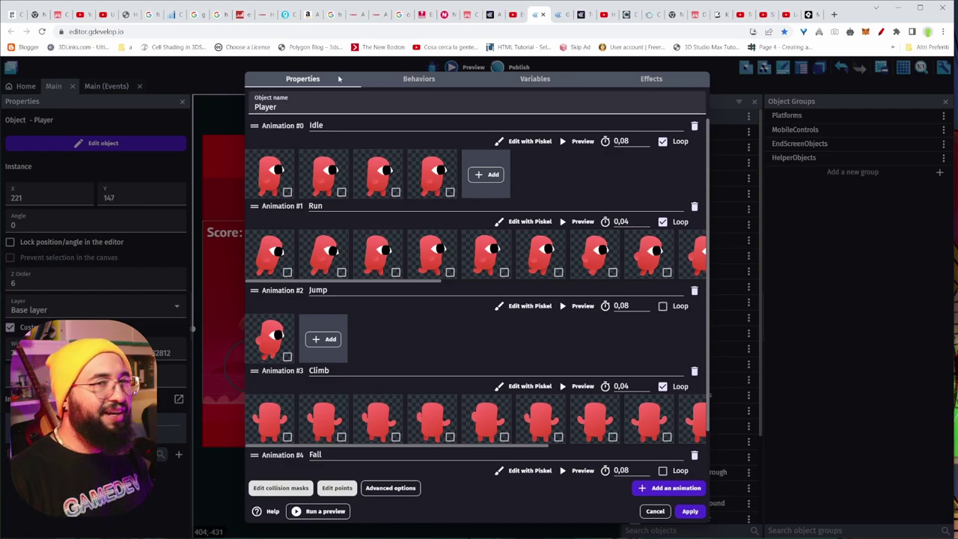
Examine the Player's PlatformerObject behavior settings for jump, ladder, ledge and walk, and show the Player's variables.
left_click(417, 80)
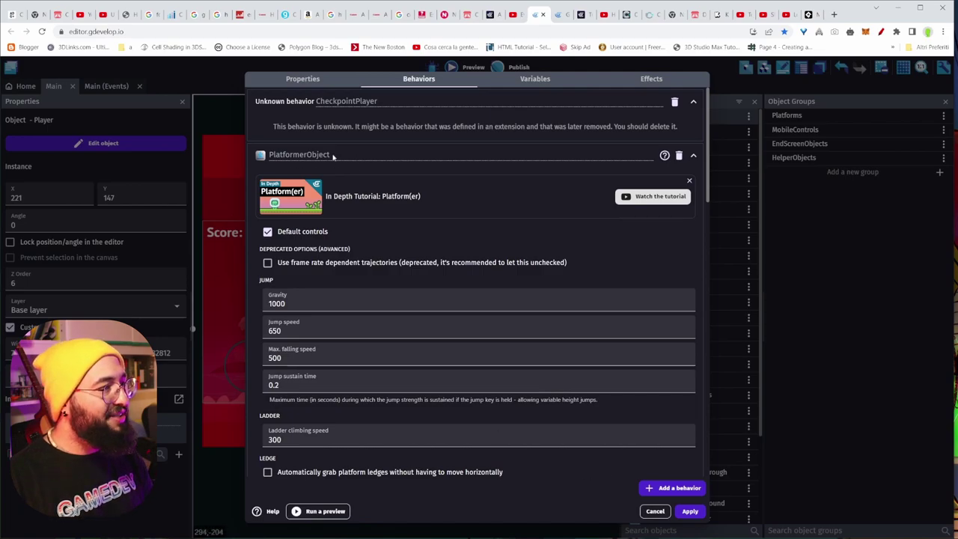
scroll(367, 158, "down", 3)
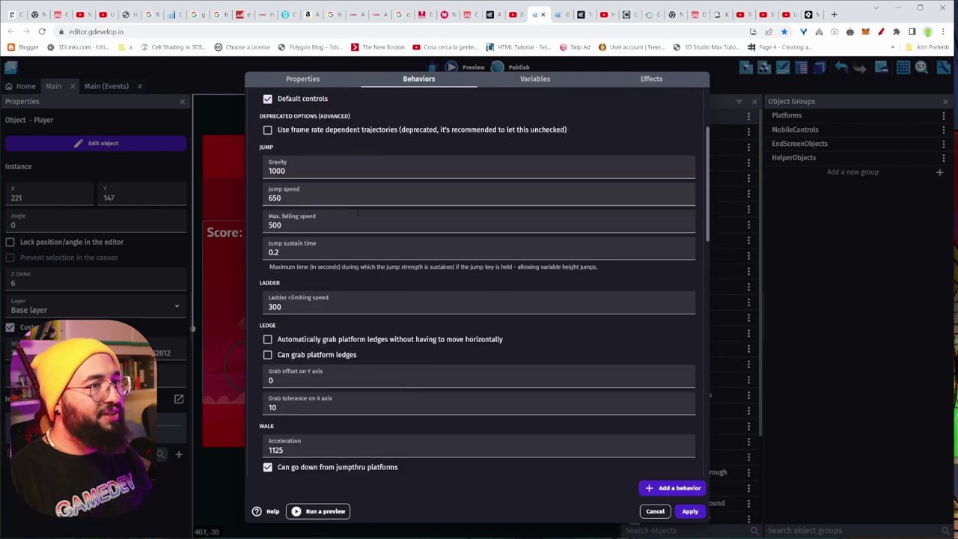
scroll(329, 215, "up", 3)
scroll(292, 239, "down", 1)
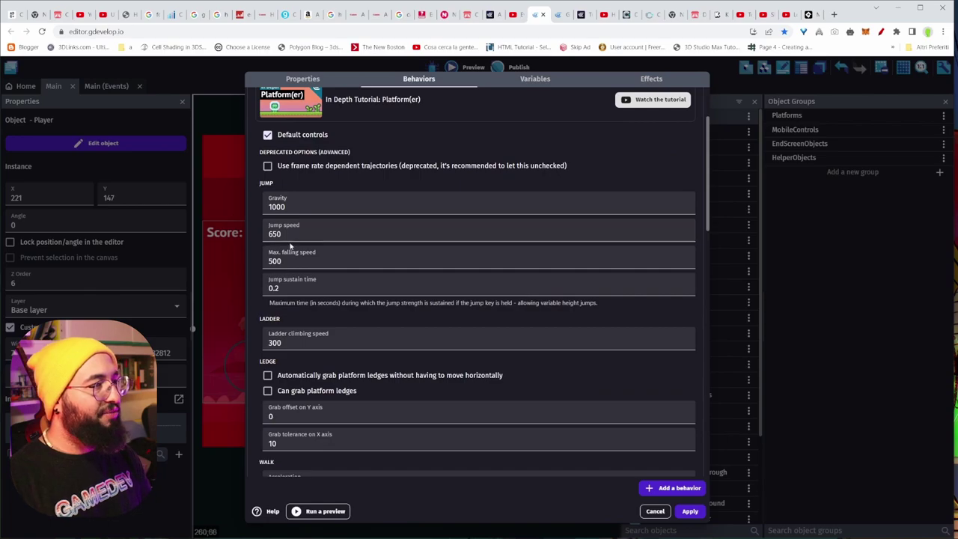
scroll(299, 292, "down", 2)
scroll(302, 295, "down", 2)
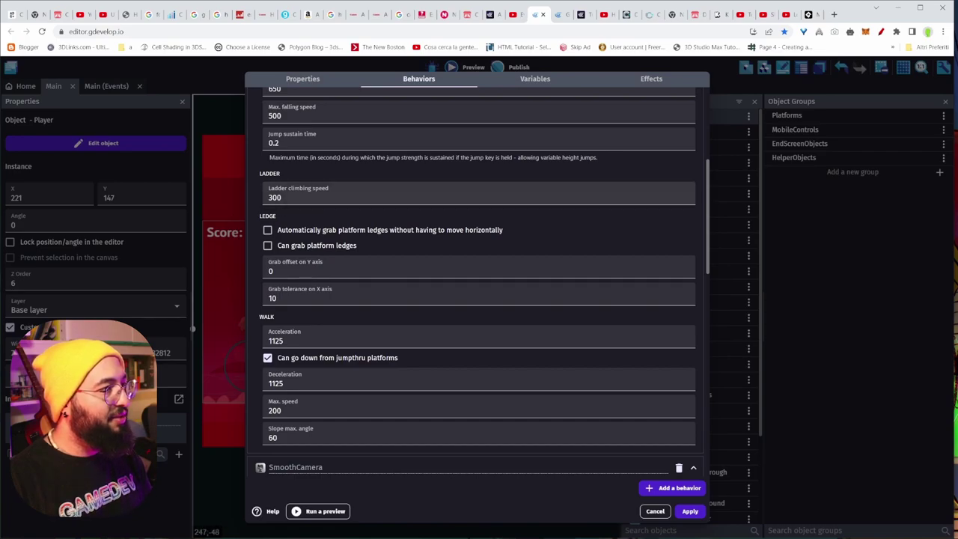
scroll(479, 299, "down", 5)
scroll(402, 263, "up", 10)
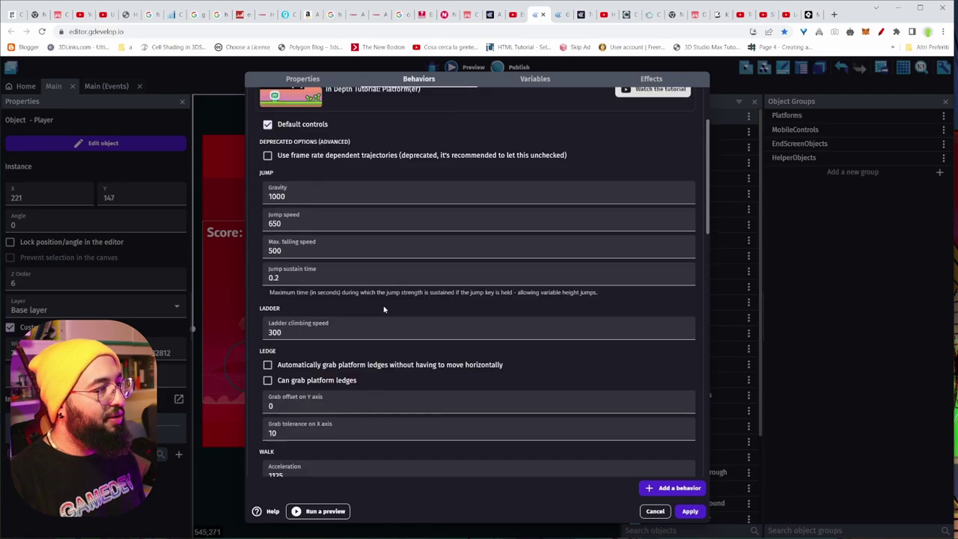
left_click(535, 79)
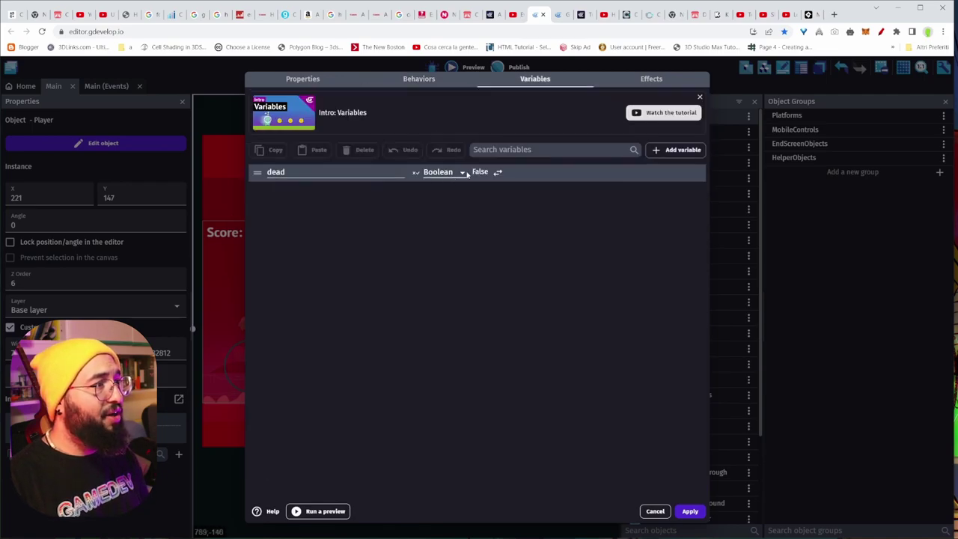